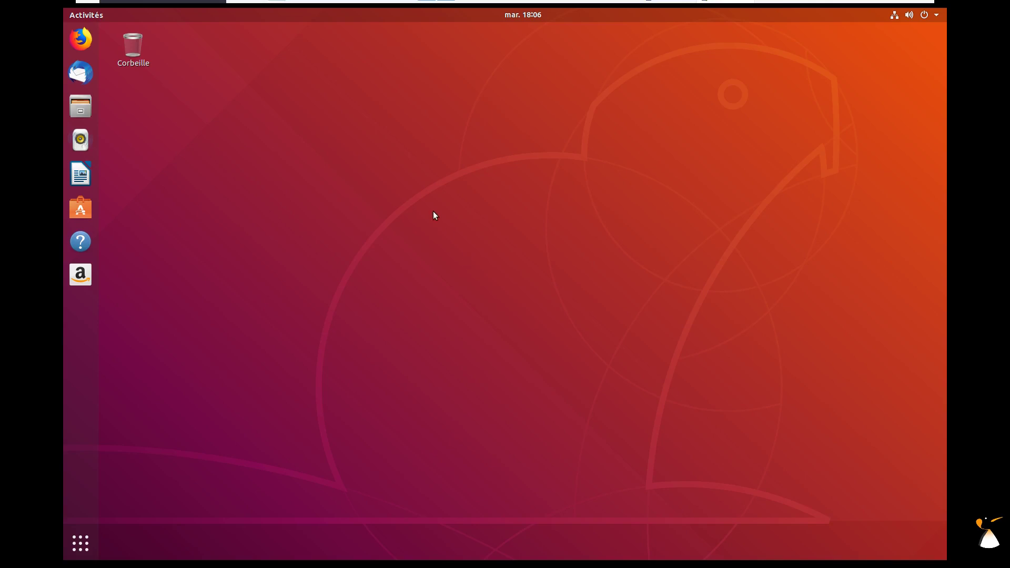
# Open a terminal window and enlarge its text by four zoom levels.
pyautogui.click(86, 14)
pyautogui.write('term')
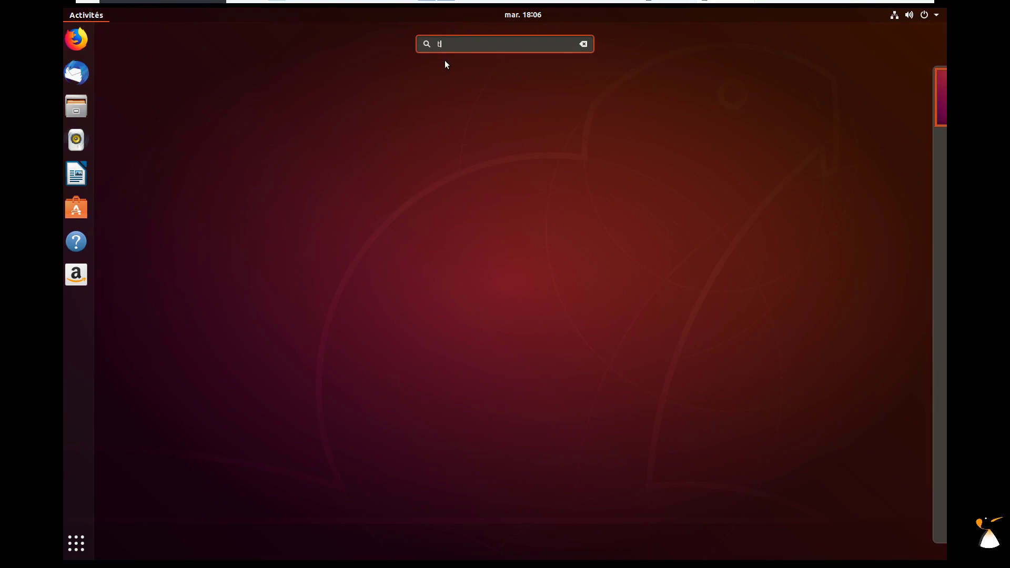
pyautogui.press('Return')
pyautogui.hotkey('ctrl', '+')
pyautogui.hotkey('ctrl', '+')
pyautogui.hotkey('ctrl', '+')
pyautogui.hotkey('ctrl', '+')
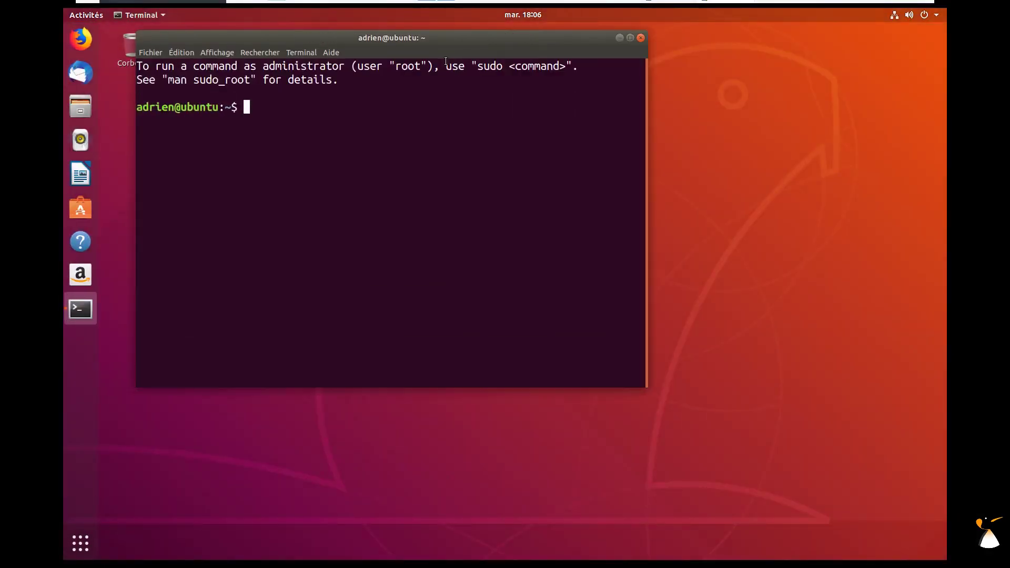
# Run lsb_release -a in the terminal to display the installed Ubuntu version.
pyautogui.write('lsb_release')
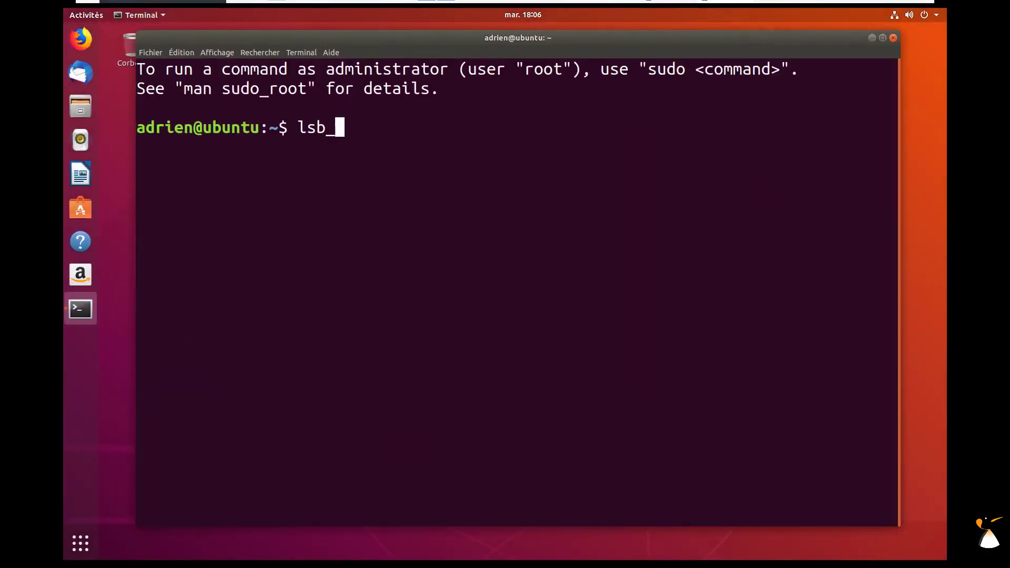
pyautogui.press('Tab')
pyautogui.write('-a')
pyautogui.press('Return')
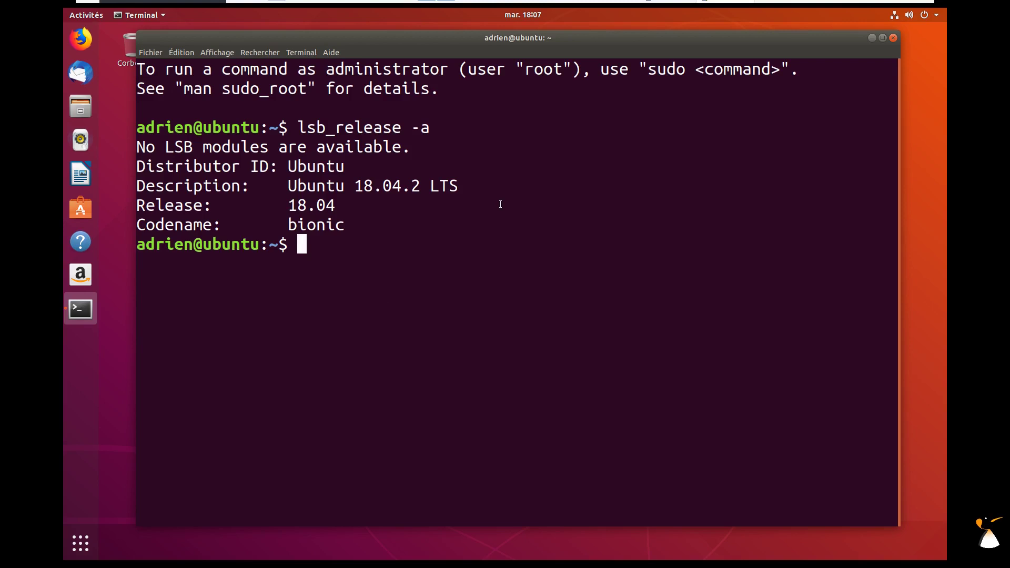
# Log in on text console tty3 with the account's user name and password, and return to the graphical session.
pyautogui.hotkey('ctrl', 'alt', 'F3')
pyautogui.write('adrien')
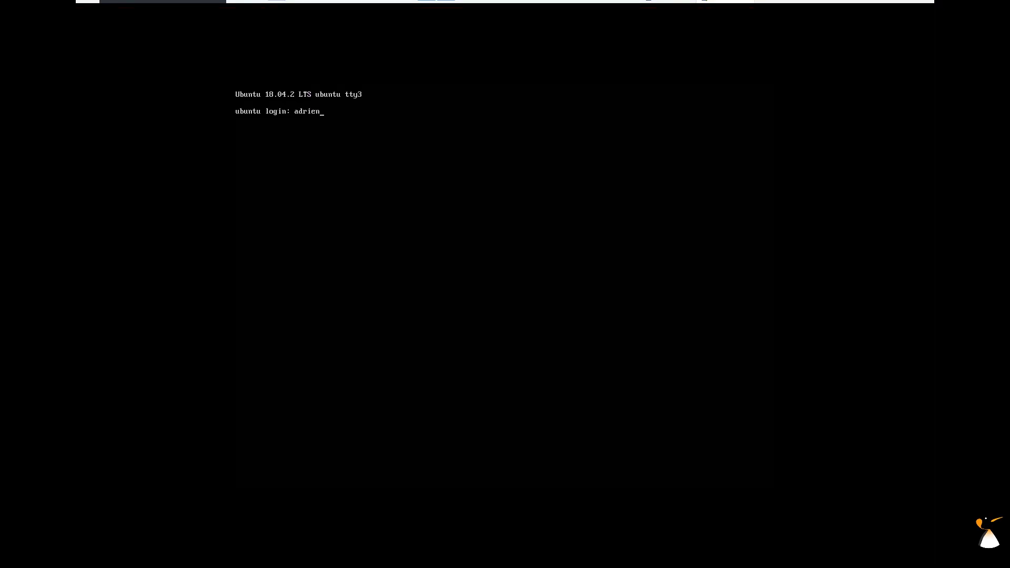
pyautogui.press('Return')
pyautogui.press('Return')
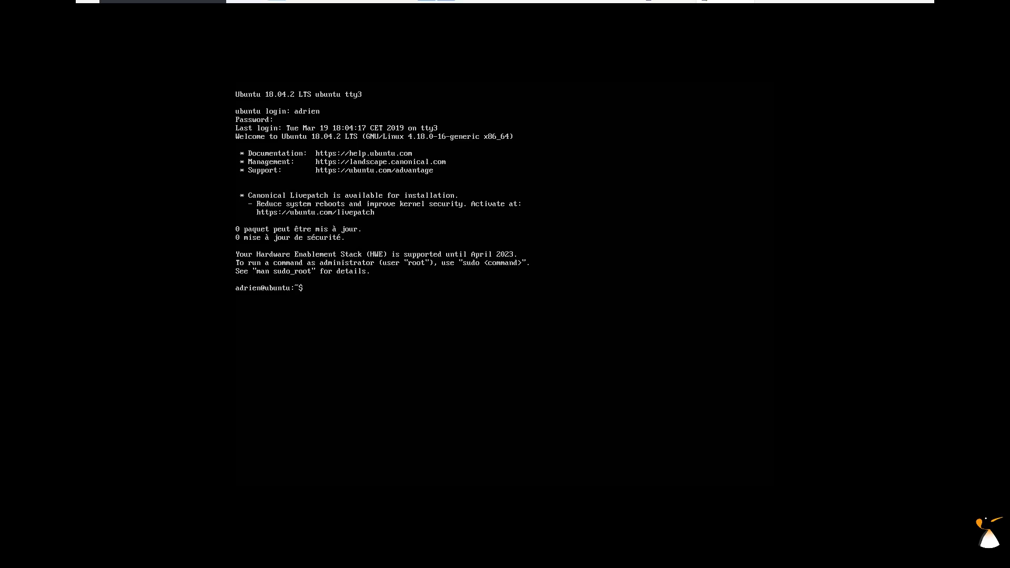
pyautogui.hotkey('ctrl', 'alt', 'F2')
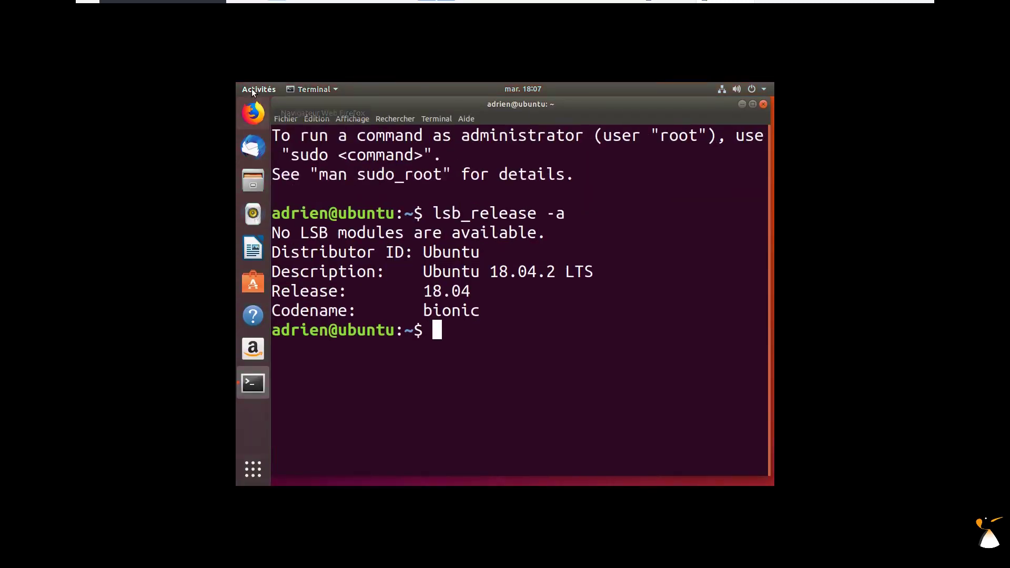
# Set the display resolution to 1680 × 1050 (16:10) in the Écrans settings, keep the change and close the settings.
pyautogui.click(251, 88)
pyautogui.click(247, 88)
pyautogui.click(269, 88)
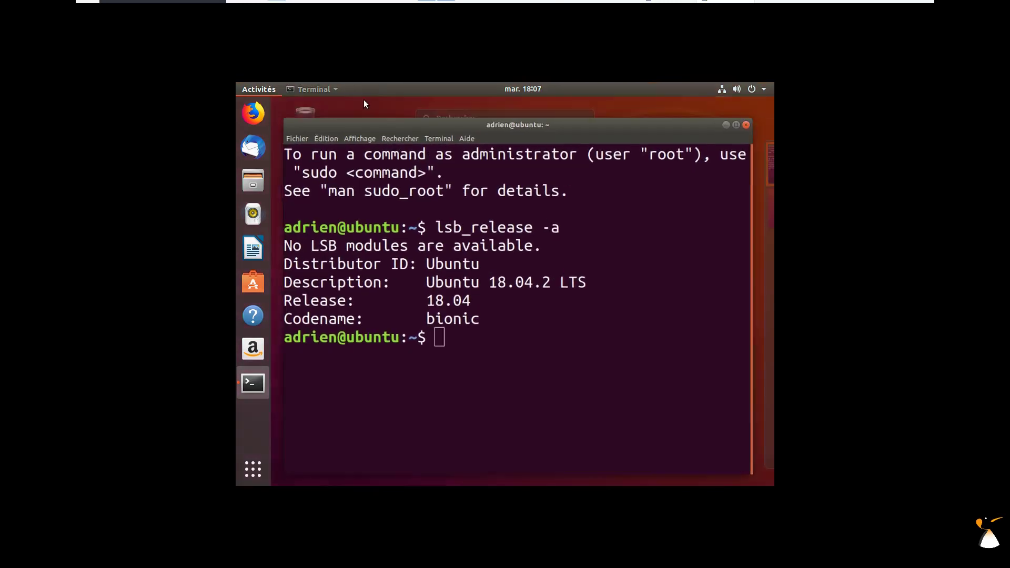
pyautogui.write('écra')
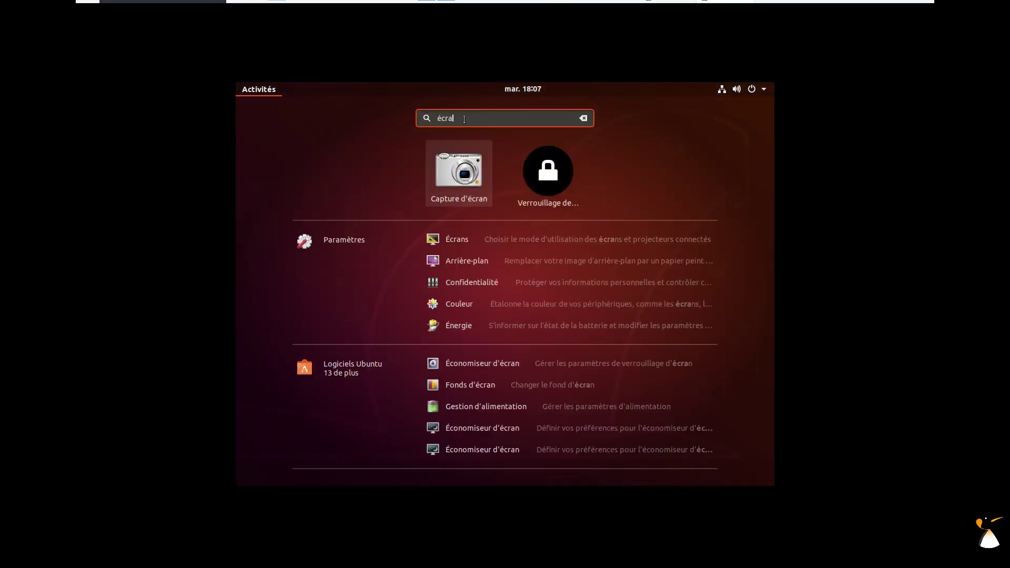
pyautogui.click(568, 240)
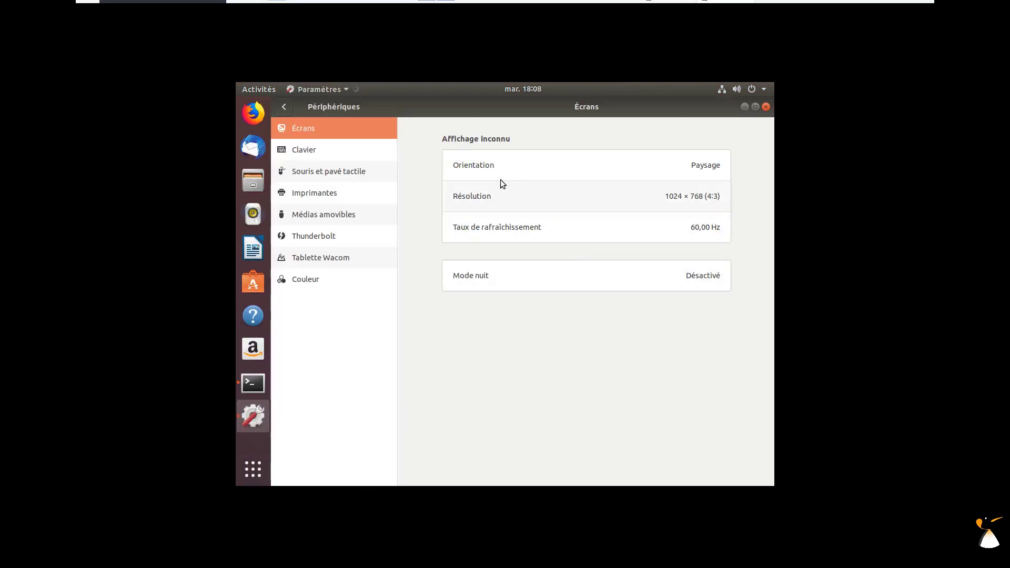
pyautogui.click(685, 198)
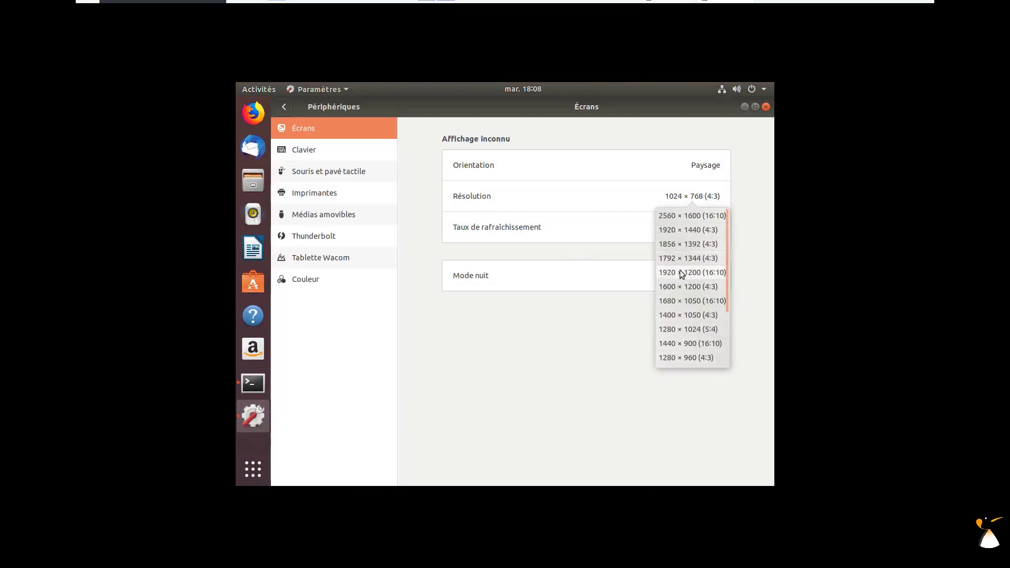
pyautogui.click(668, 300)
pyautogui.click(753, 106)
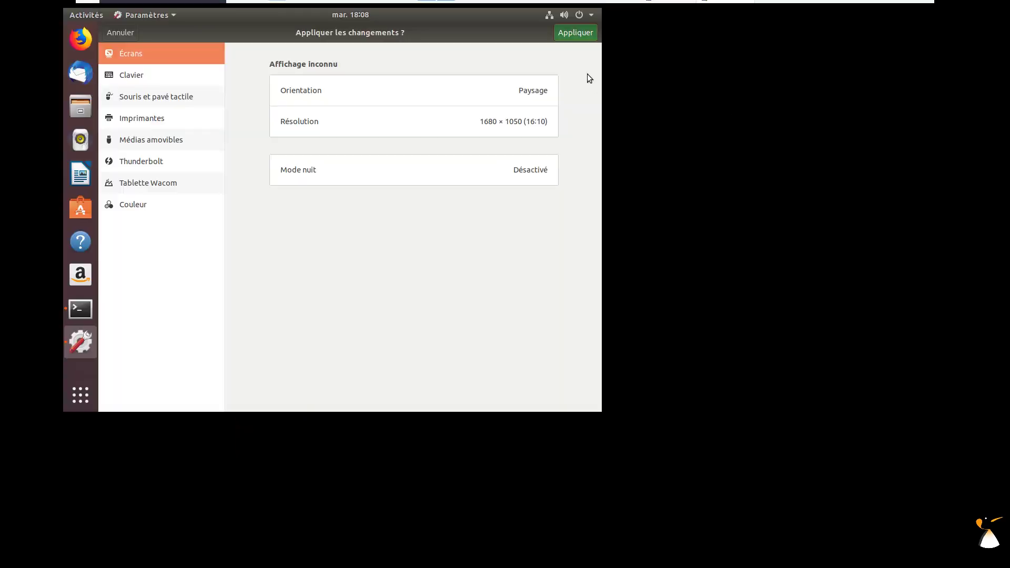
pyautogui.click(560, 322)
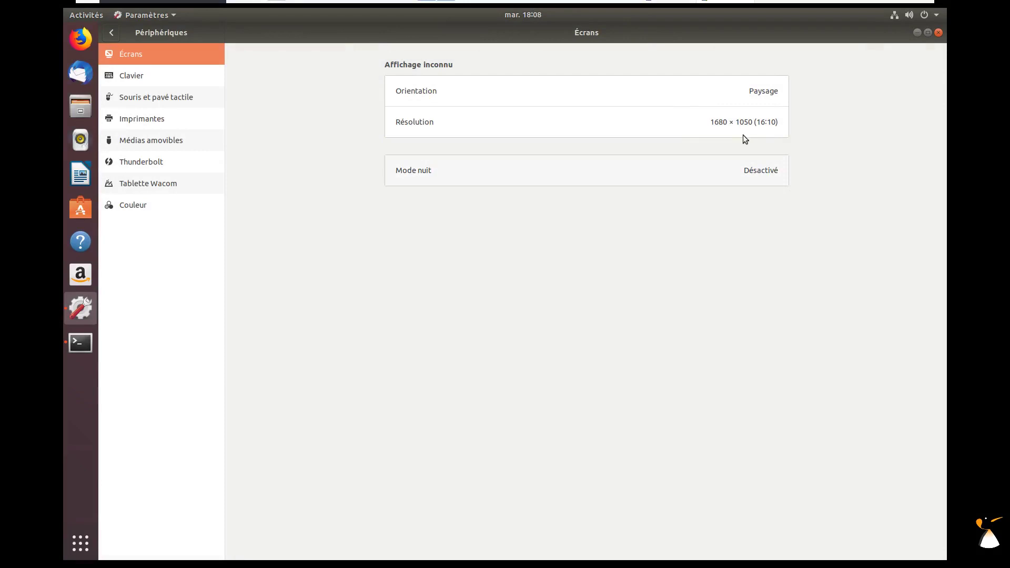
pyautogui.click(938, 33)
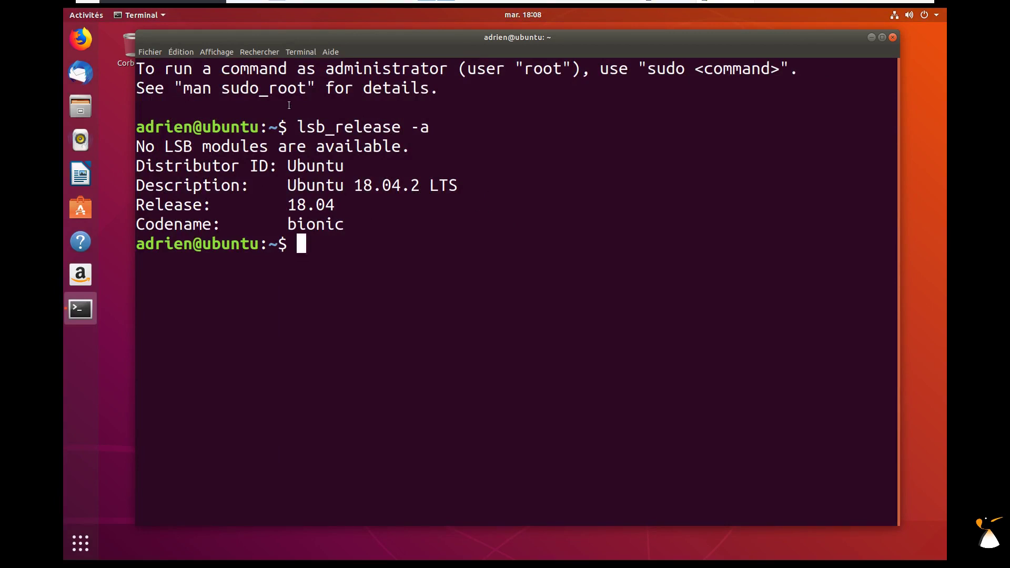
# Minimize the terminal and launch the update manager (Gestionnaire de mises à jour) to check for updates.
pyautogui.click(153, 49)
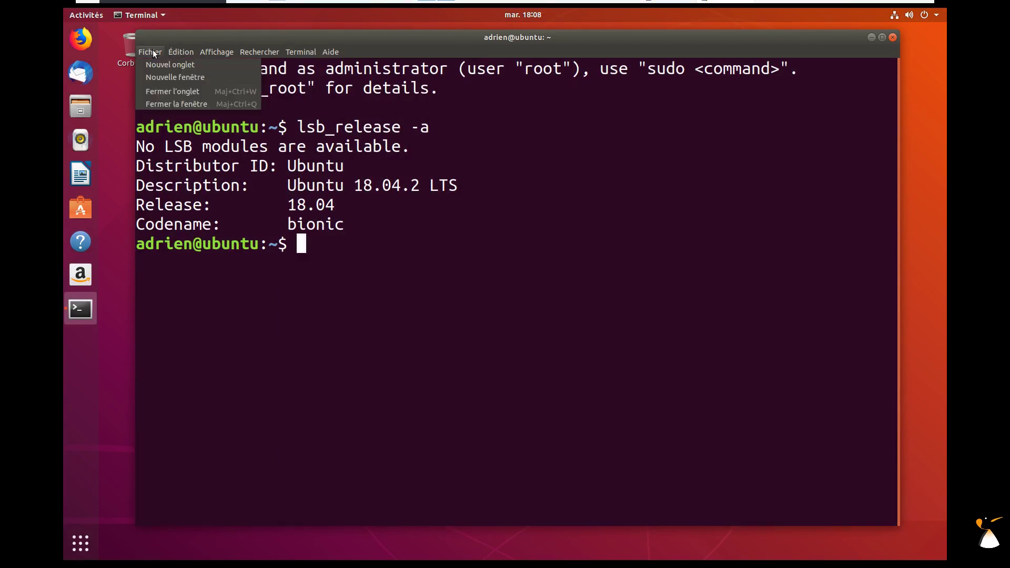
pyautogui.click(869, 33)
pyautogui.click(871, 38)
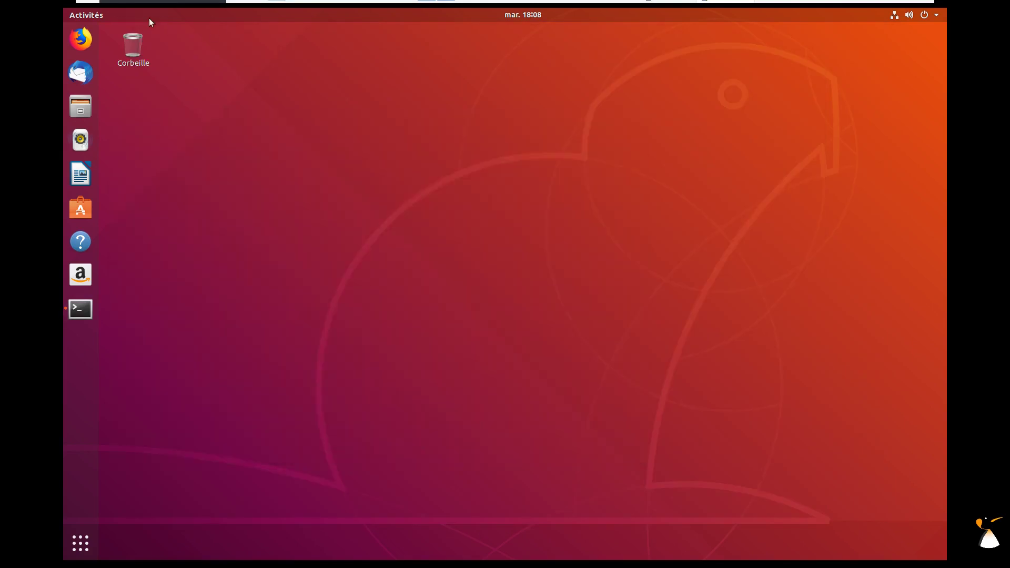
pyautogui.press('super')
pyautogui.write('ubu')
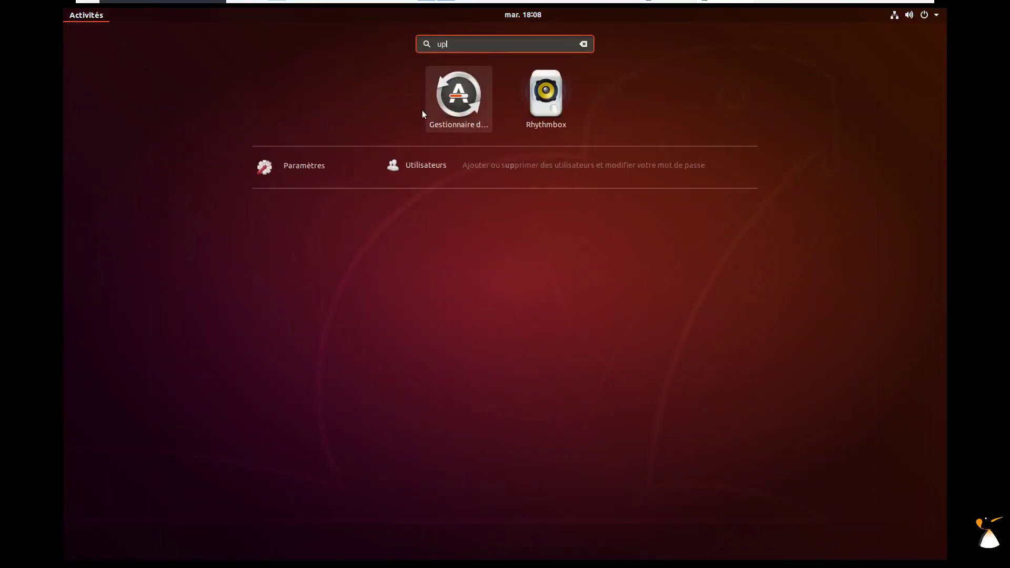
pyautogui.click(468, 109)
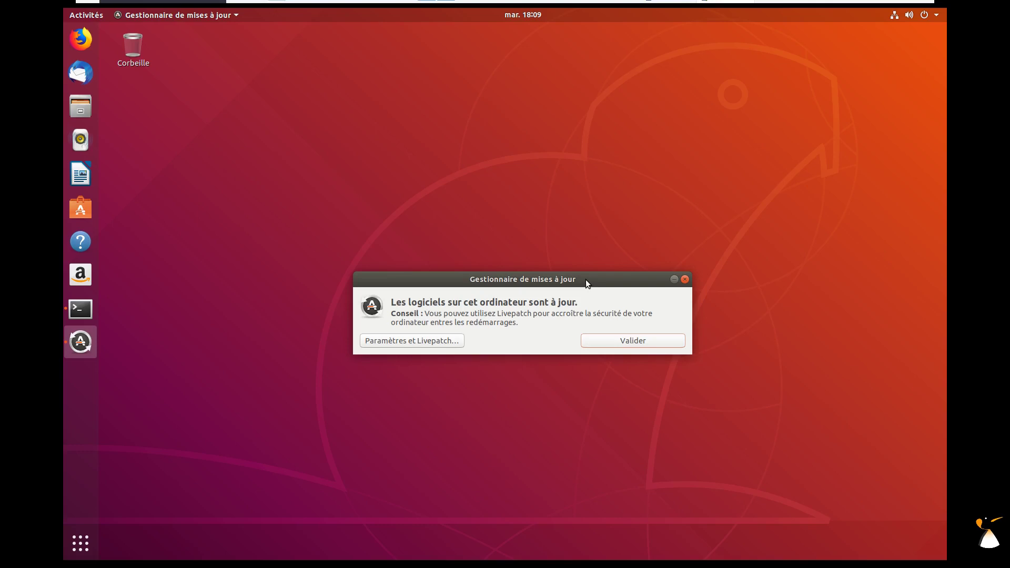
# Set the new Ubuntu version notification to "Pour chaque nouvelle version" in the update settings, authenticating with the account password.
pyautogui.moveTo(586, 279); pyautogui.dragTo(554, 120)
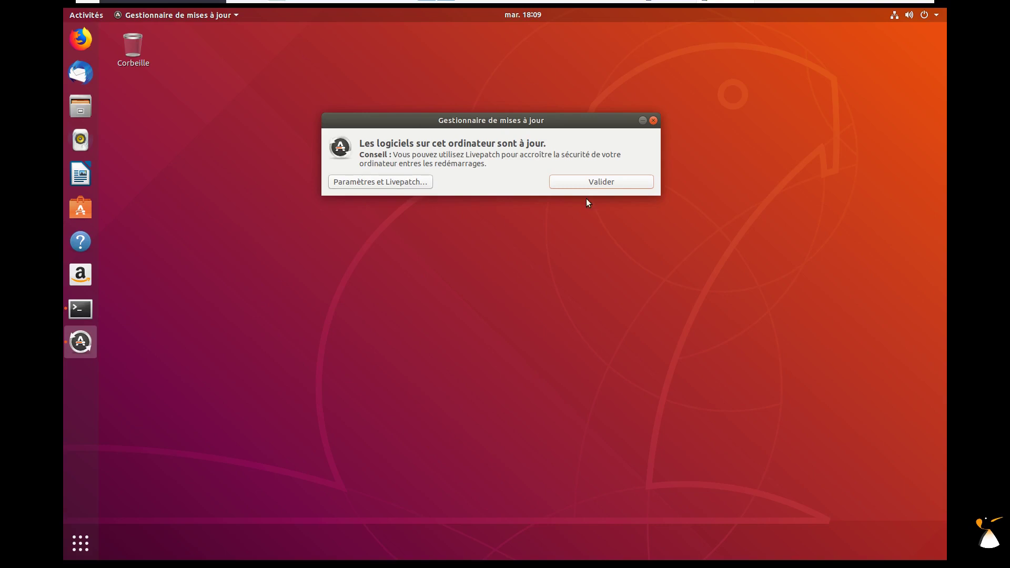
pyautogui.click(367, 182)
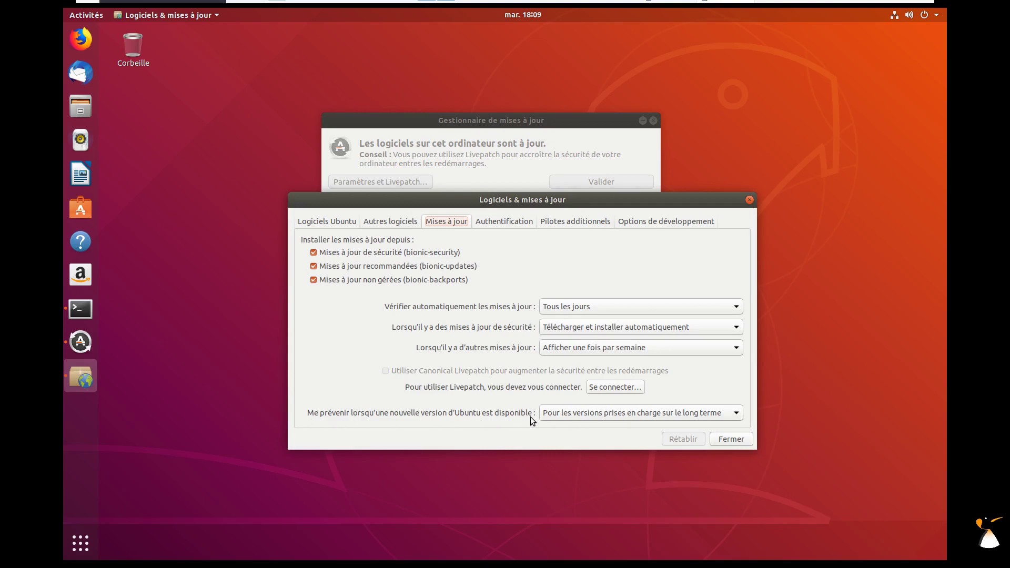
pyautogui.click(582, 416)
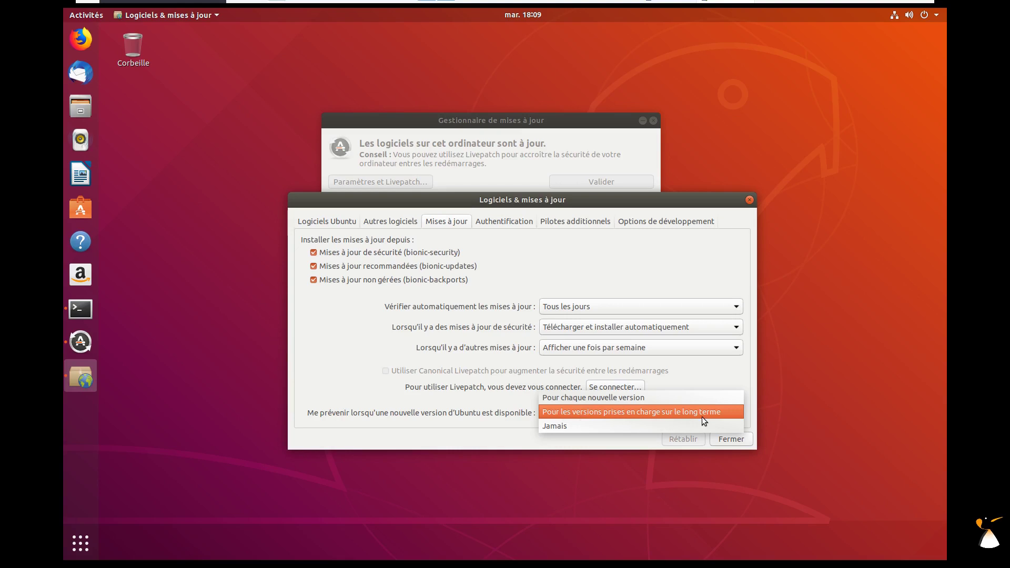
pyautogui.press('Escape')
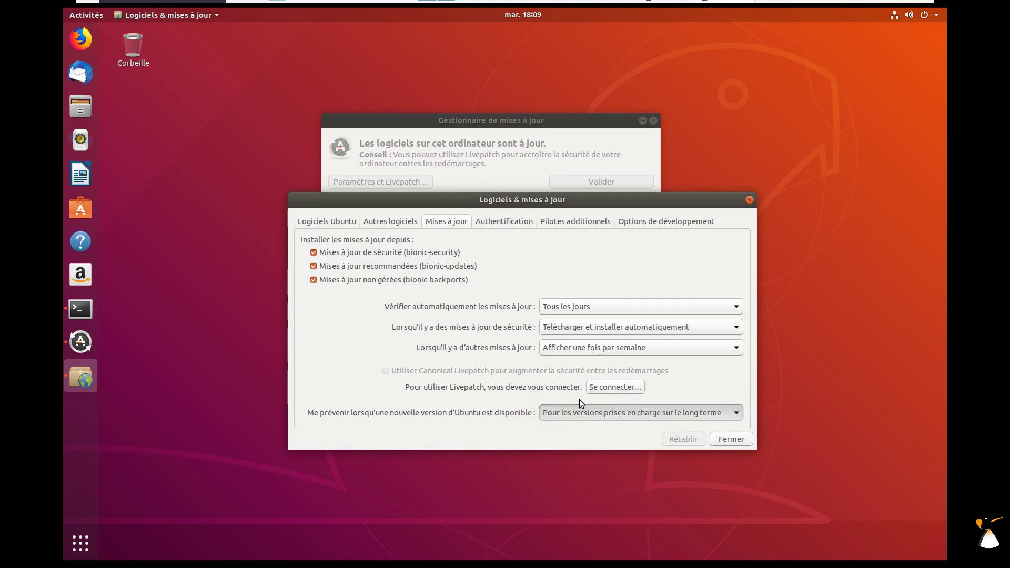
pyautogui.write('••')
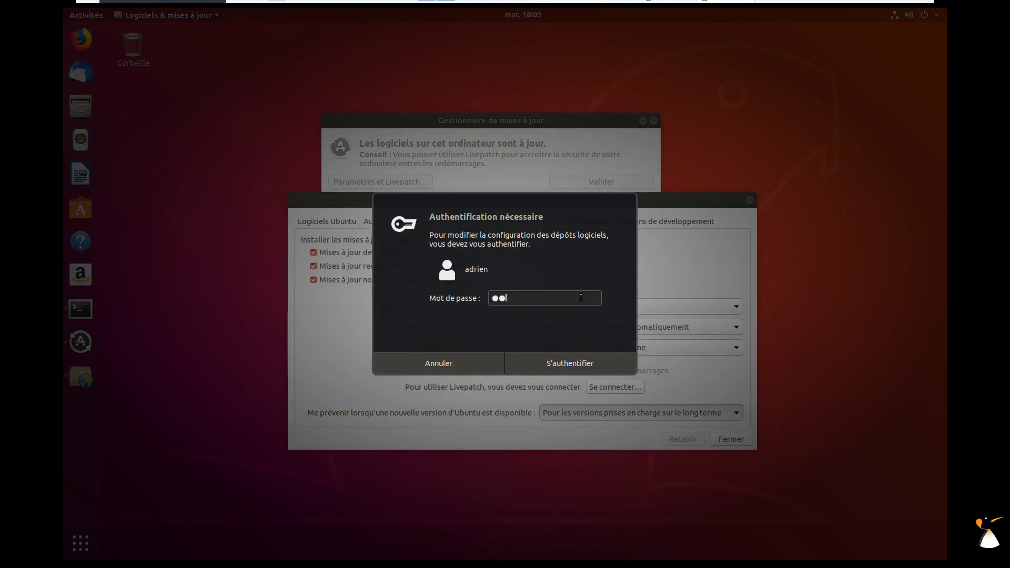
pyautogui.click(570, 362)
pyautogui.click(728, 439)
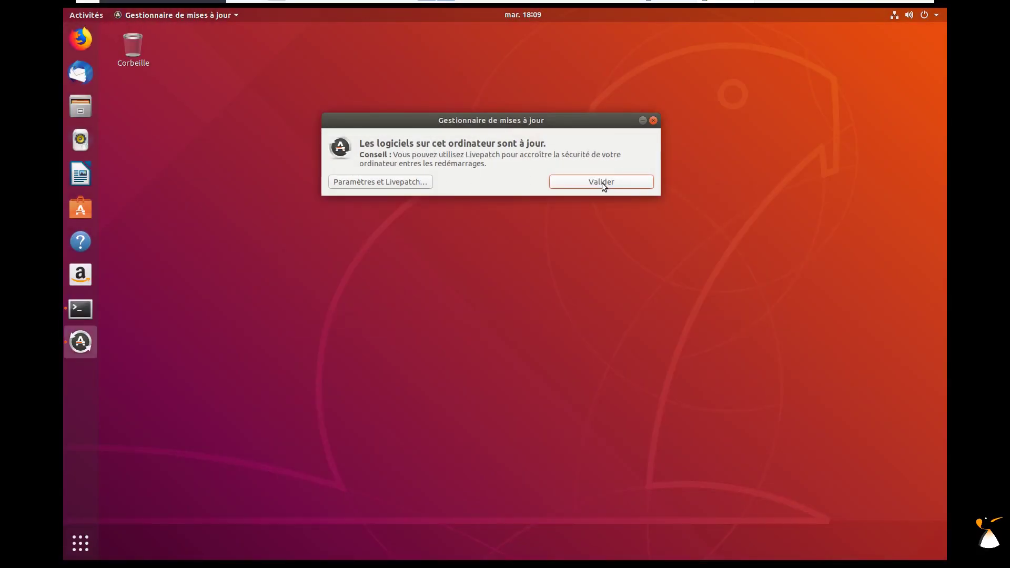
# Close the update manager and relaunch it to check for a new Ubuntu release.
pyautogui.click(601, 182)
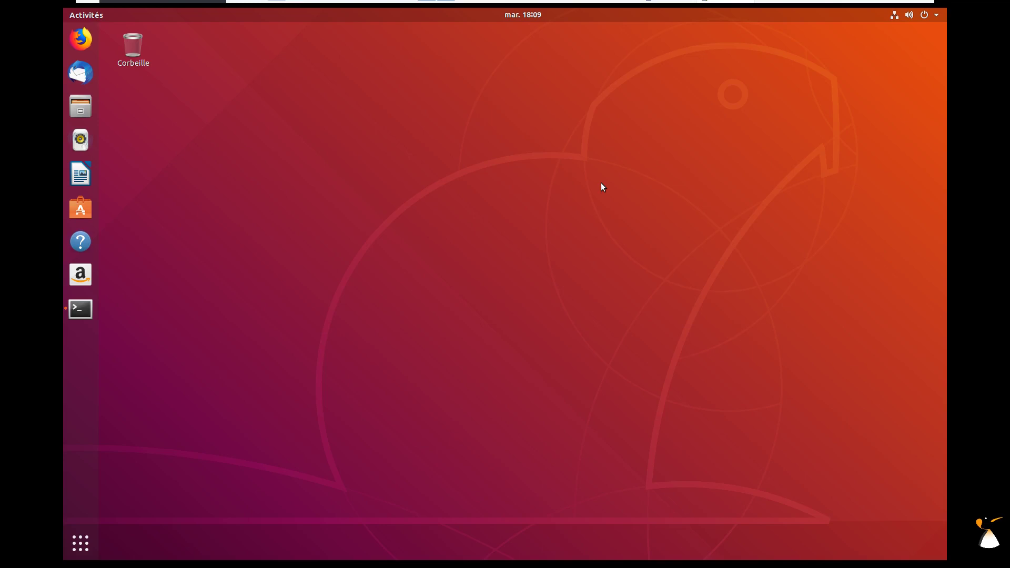
pyautogui.click(75, 15)
pyautogui.click(483, 45)
pyautogui.write('up')
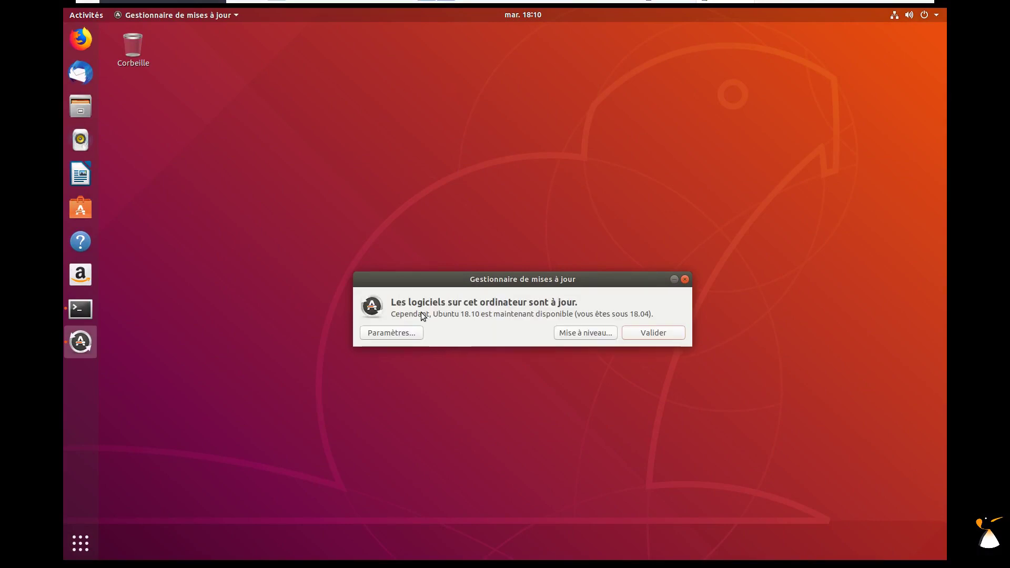
pyautogui.moveTo(486, 288); pyautogui.dragTo(460, 87)
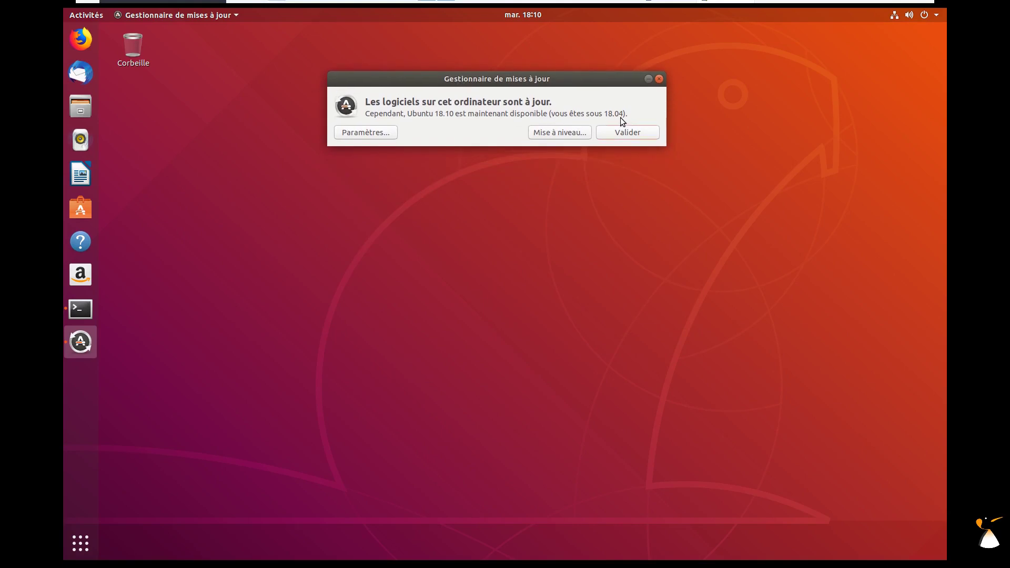
# Start the upgrade to Ubuntu 18.10, authenticate with the account password and accept the release notes.
pyautogui.click(580, 134)
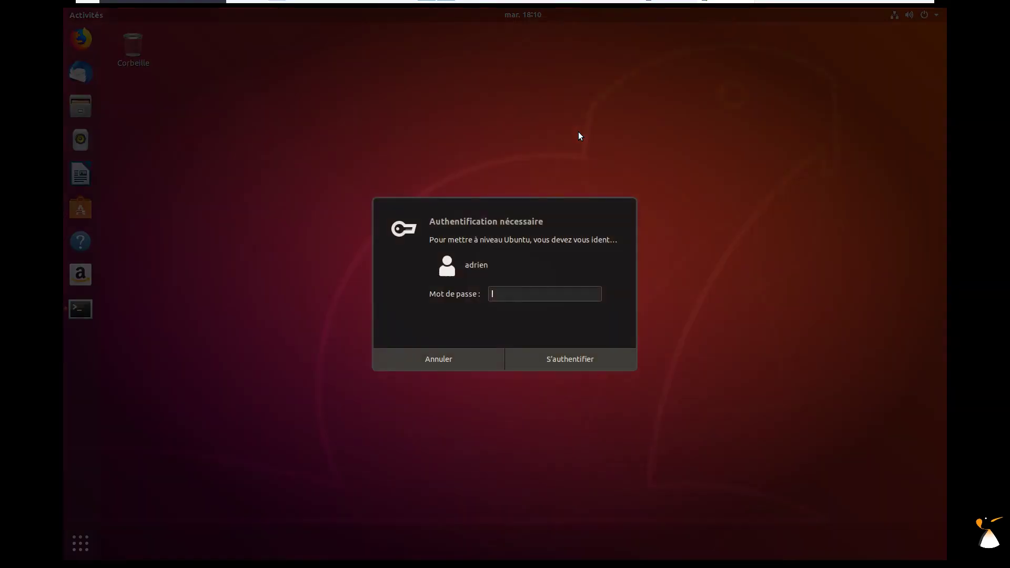
pyautogui.write('****')
pyautogui.press('Return')
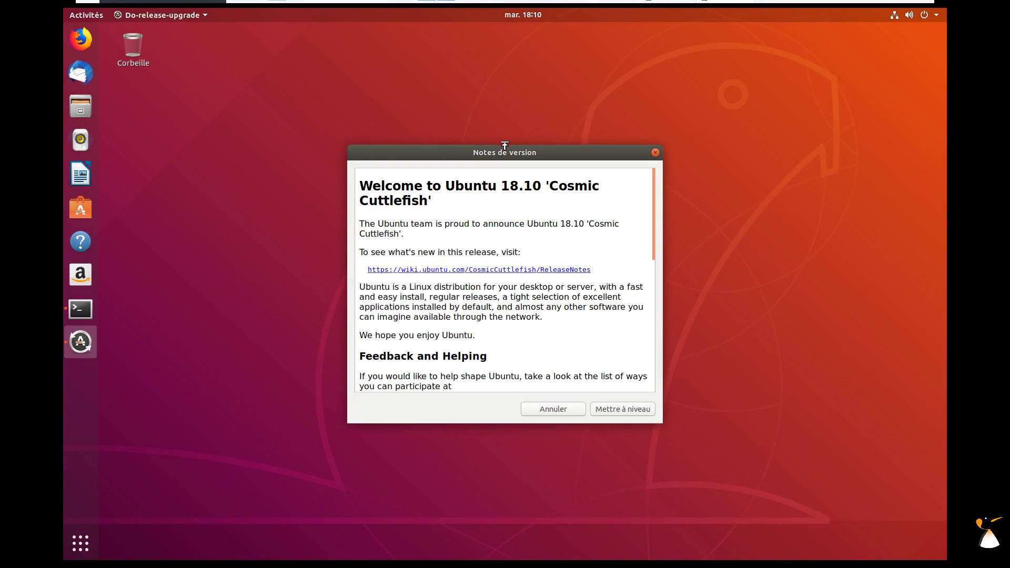
pyautogui.moveTo(554, 296); pyautogui.dragTo(809, 523)
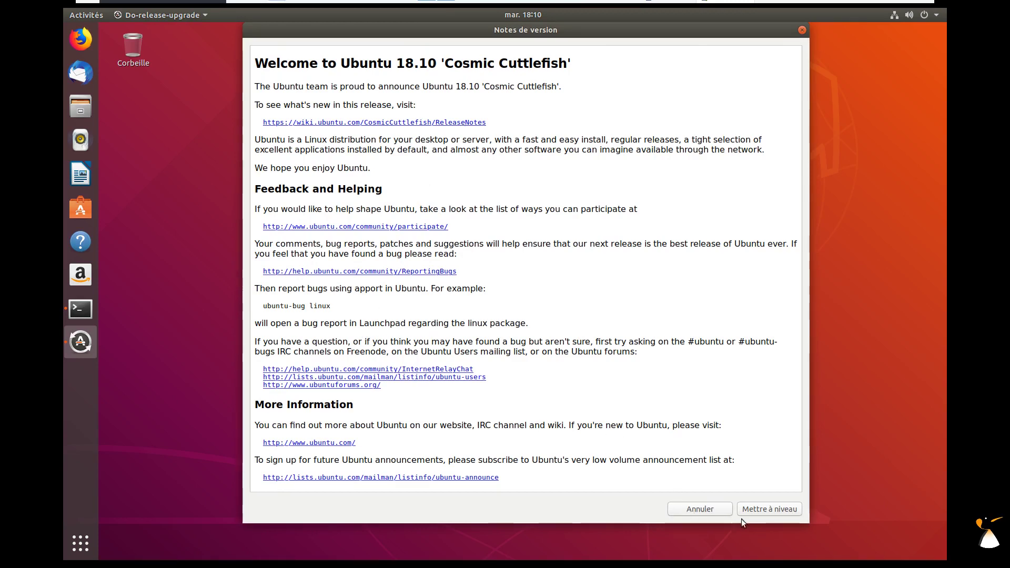
pyautogui.click(760, 509)
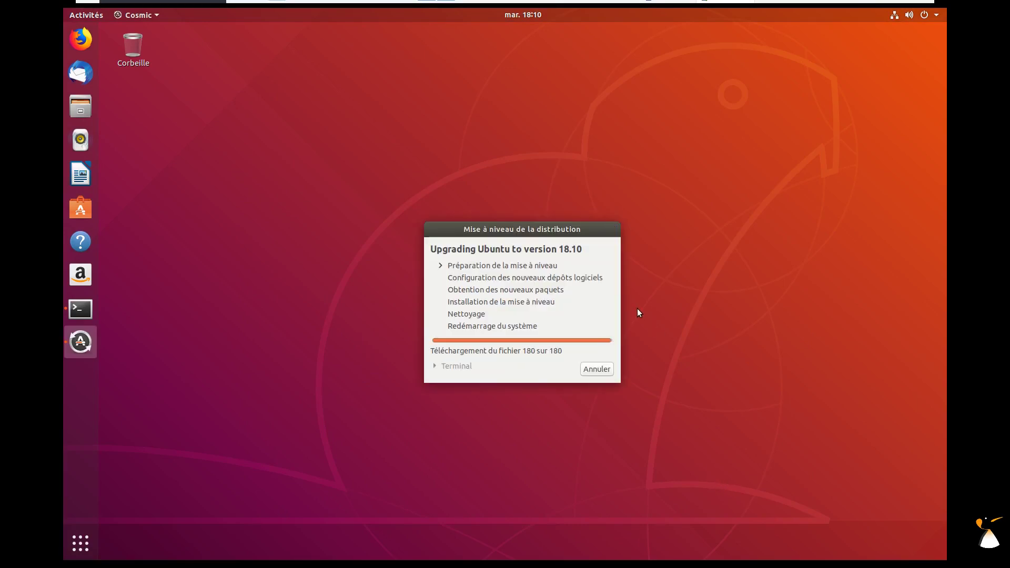
# Examine the upgrade summary and expand its details to list the packages to install.
pyautogui.moveTo(523, 228); pyautogui.dragTo(497, 87)
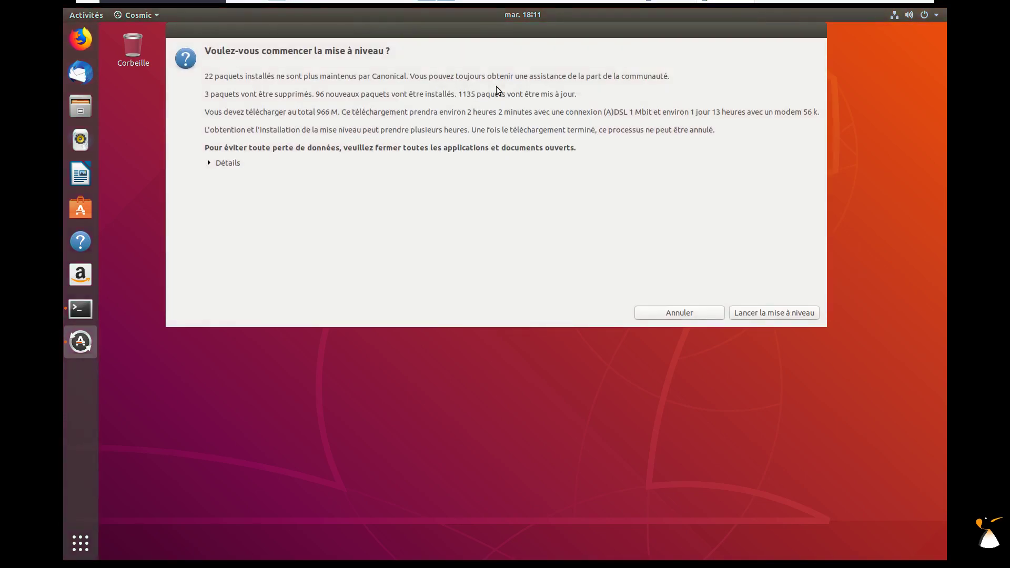
pyautogui.moveTo(390, 35); pyautogui.dragTo(389, 58)
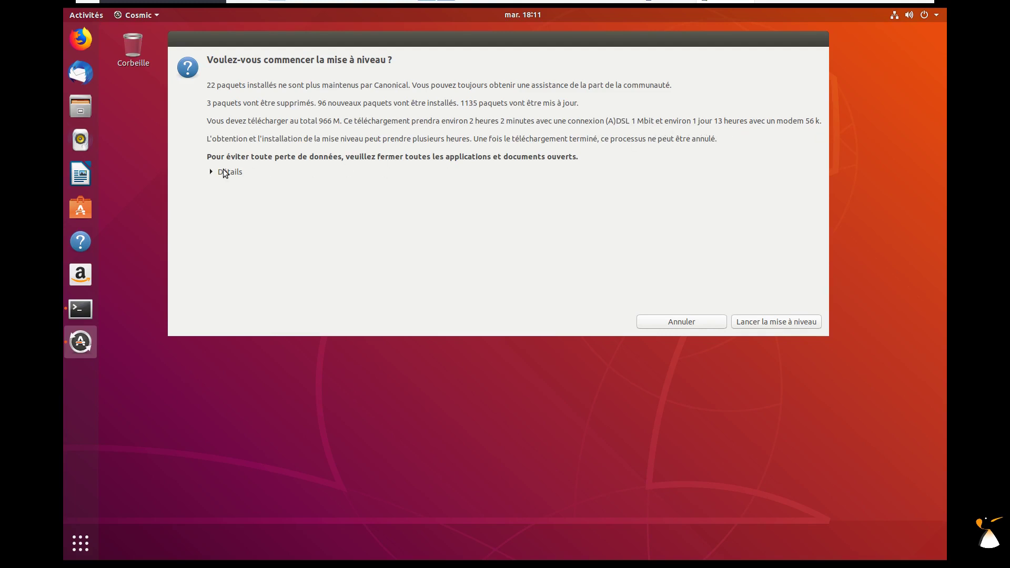
pyautogui.click(224, 170)
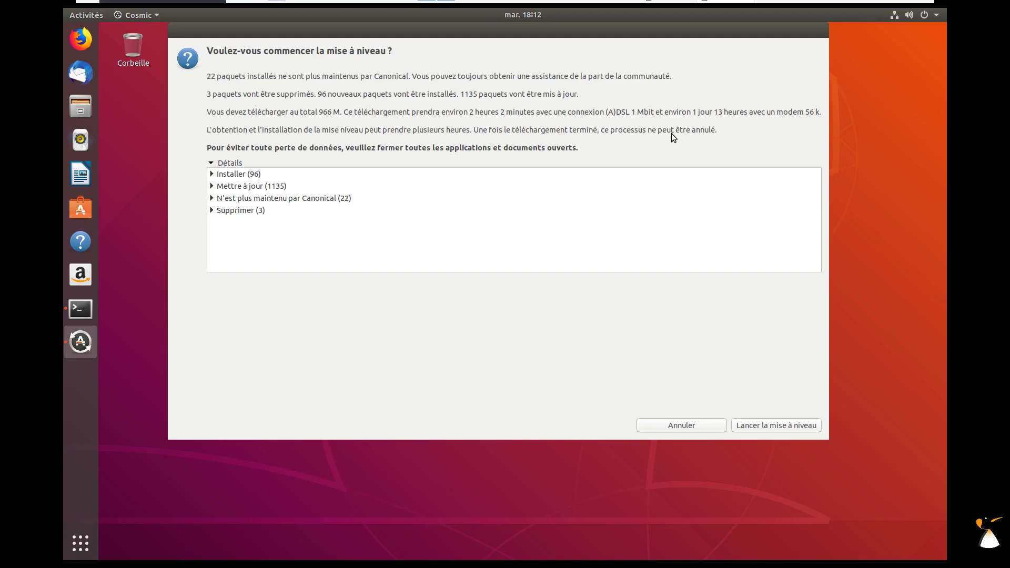
pyautogui.click(211, 174)
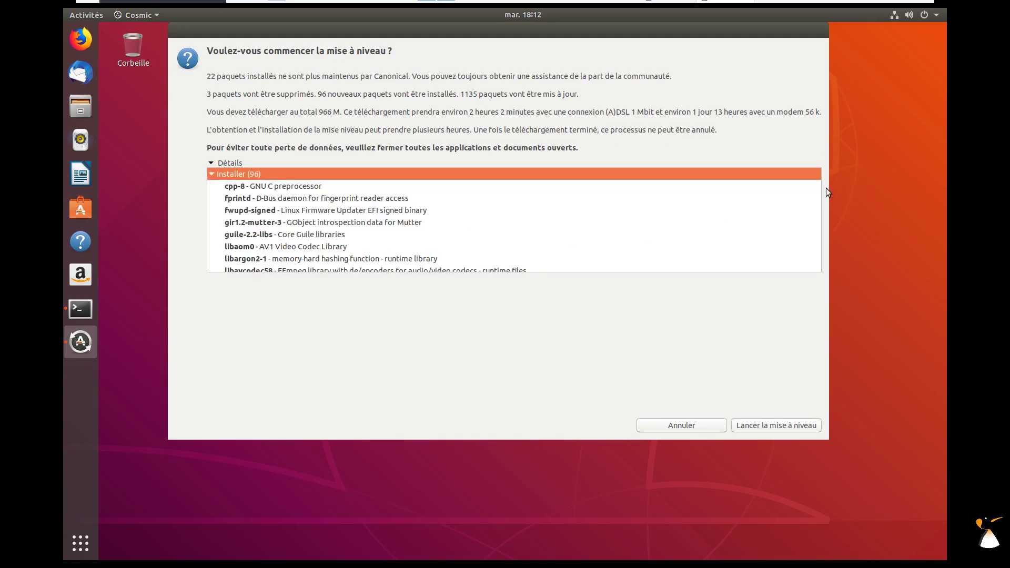
# Examine the packages listed for updating, those no longer maintained by Canonical, and those marked for removal in the upgrade details.
pyautogui.click(212, 175)
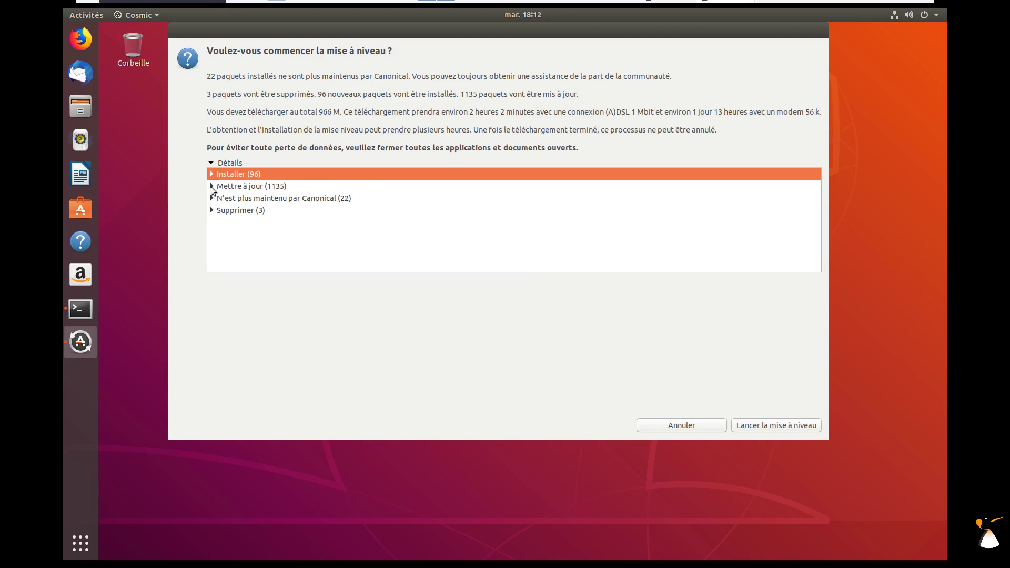
pyautogui.click(211, 186)
pyautogui.click(212, 186)
pyautogui.click(211, 199)
pyautogui.scroll(-5, 277, 228)
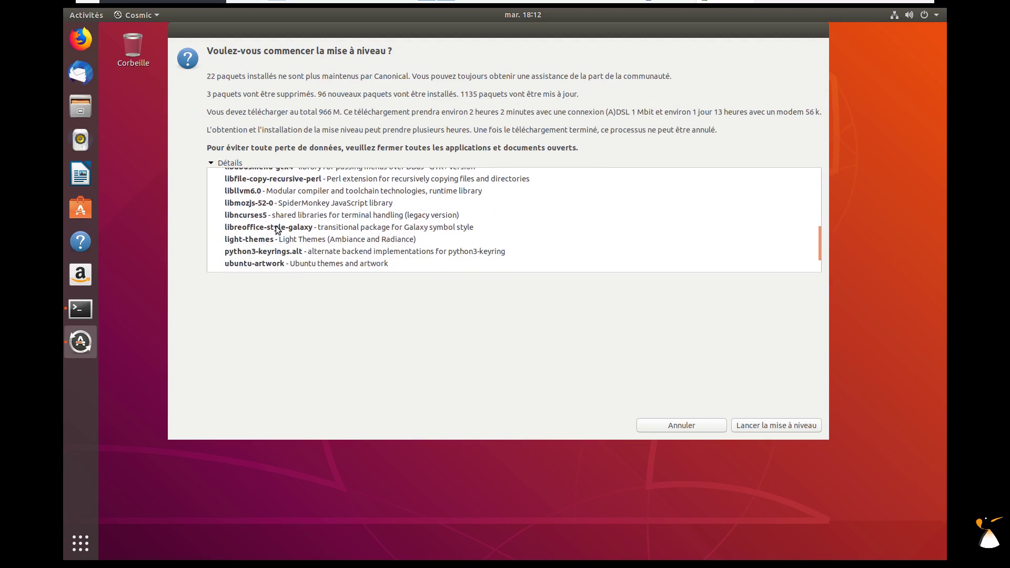
pyautogui.scroll(-2, 278, 230)
pyautogui.click(212, 268)
pyautogui.scroll(-2, 279, 243)
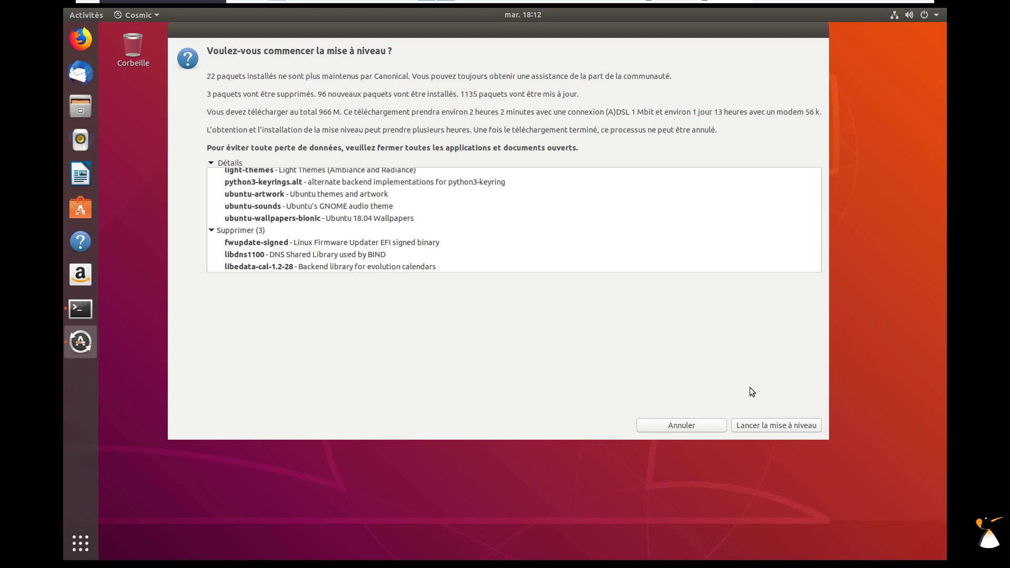
# Launch the upgrade to Ubuntu 18.10, dismiss the screen lock notice and reposition the upgrade progress window.
pyautogui.click(771, 424)
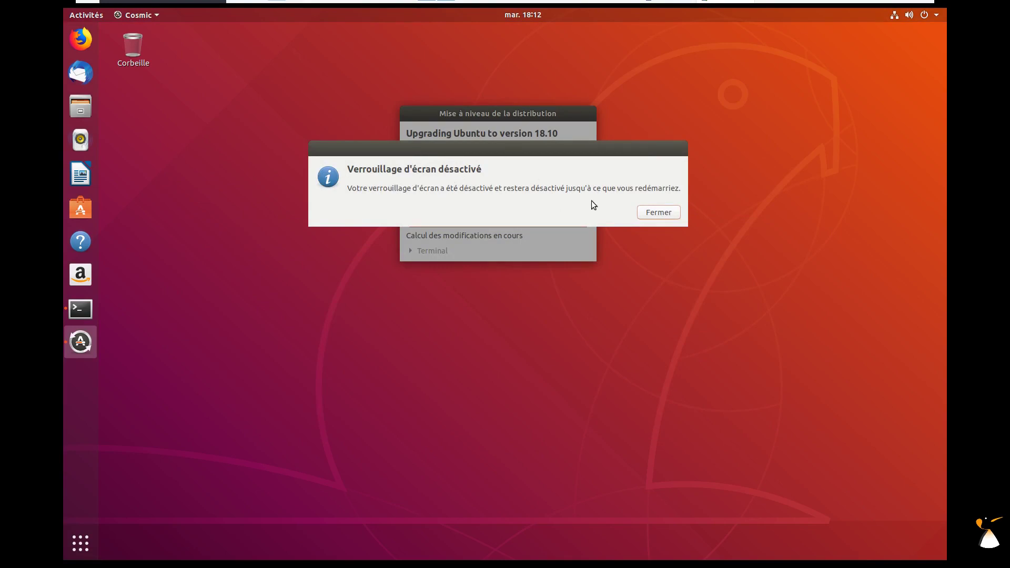
pyautogui.click(663, 212)
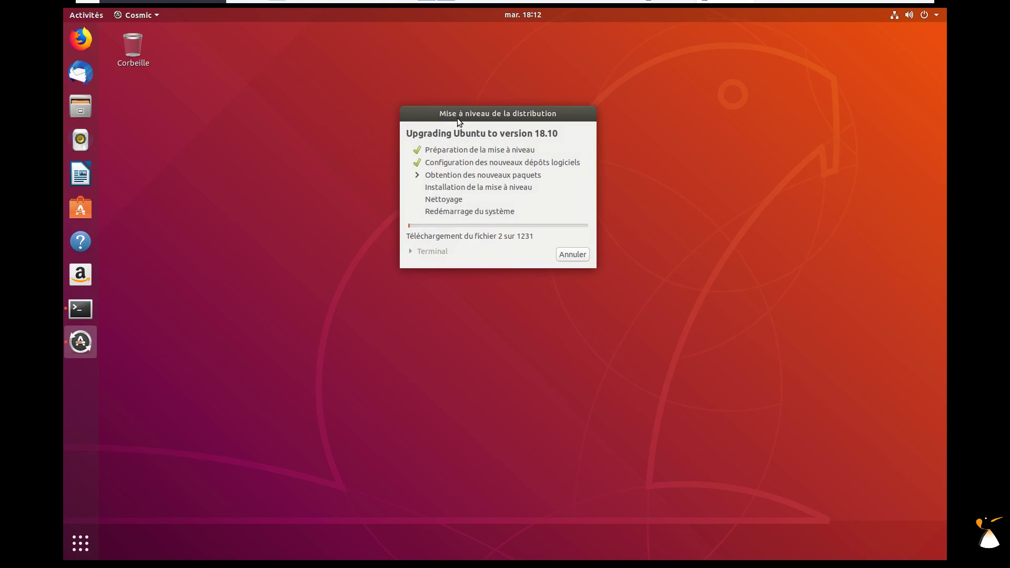
pyautogui.moveTo(457, 119); pyautogui.dragTo(400, 57)
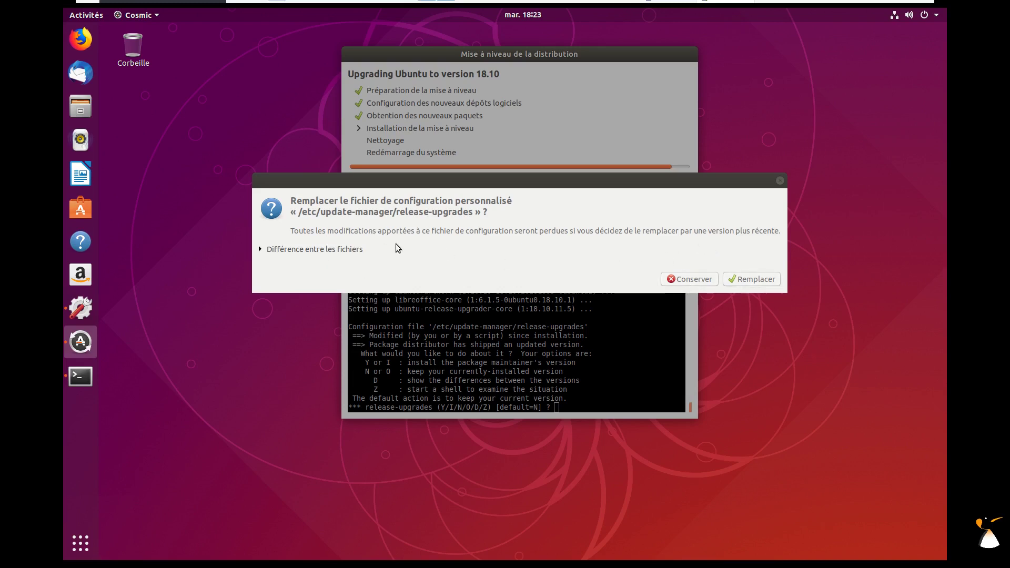
# Review the differences for /etc/update-manager/release-upgrades and replace the customized configuration file with the newer version.
pyautogui.click(321, 248)
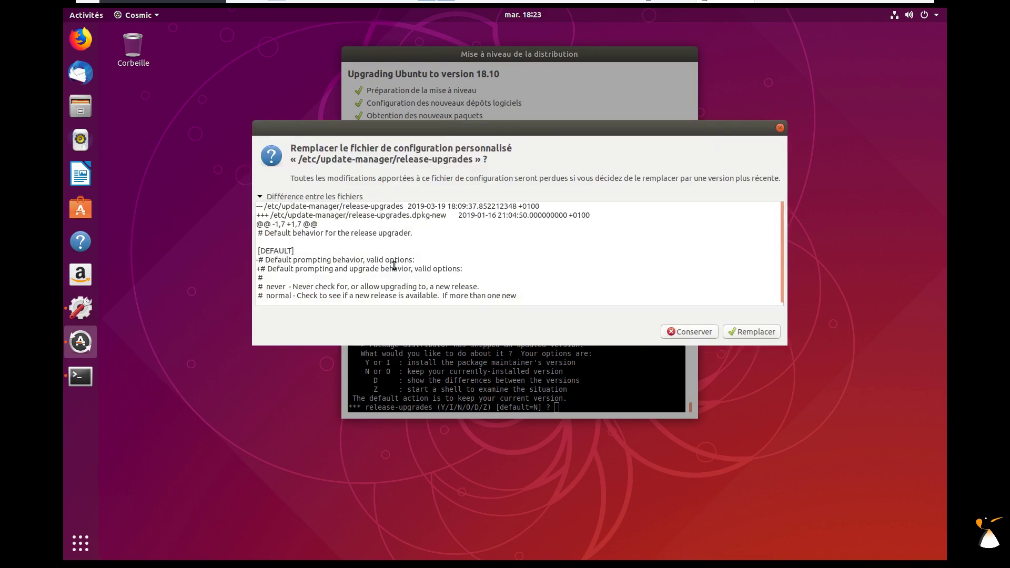
pyautogui.moveTo(779, 223)
pyautogui.mouseDown()
pyautogui.moveTo(778, 264)
pyautogui.moveTo(776, 231)
pyautogui.mouseUp()
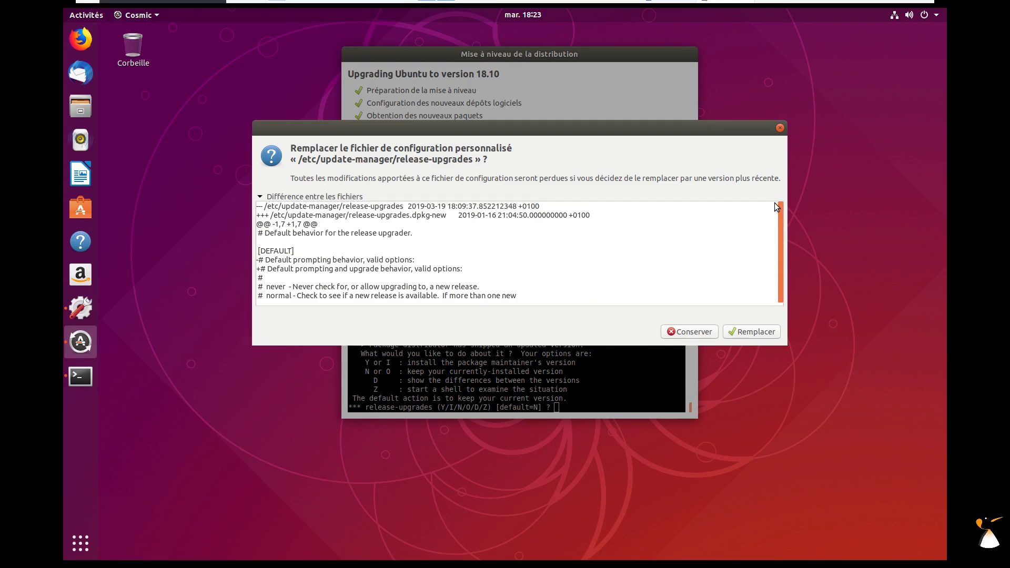
pyautogui.click(284, 200)
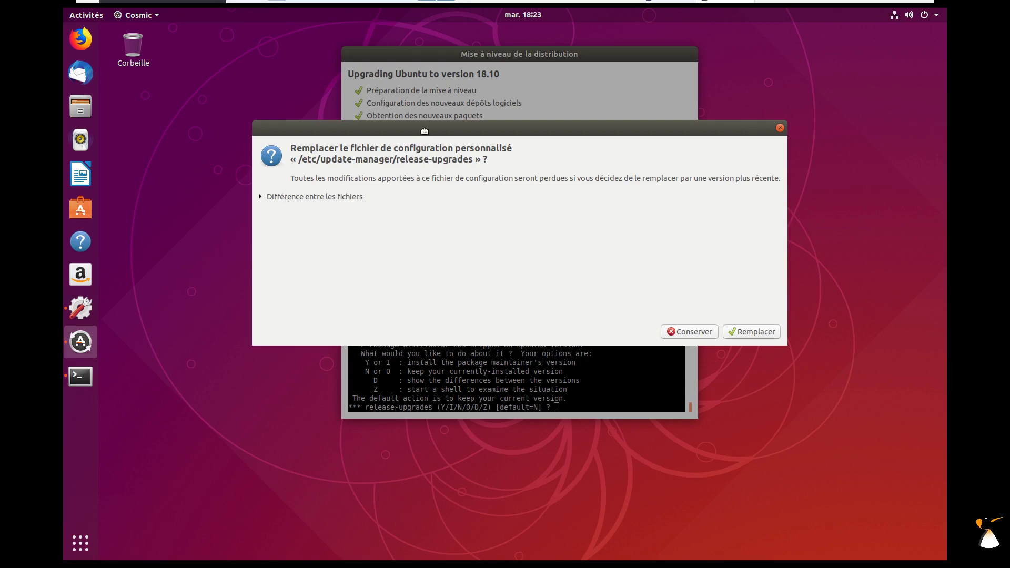
pyautogui.moveTo(425, 131); pyautogui.dragTo(379, 177)
pyautogui.click(711, 381)
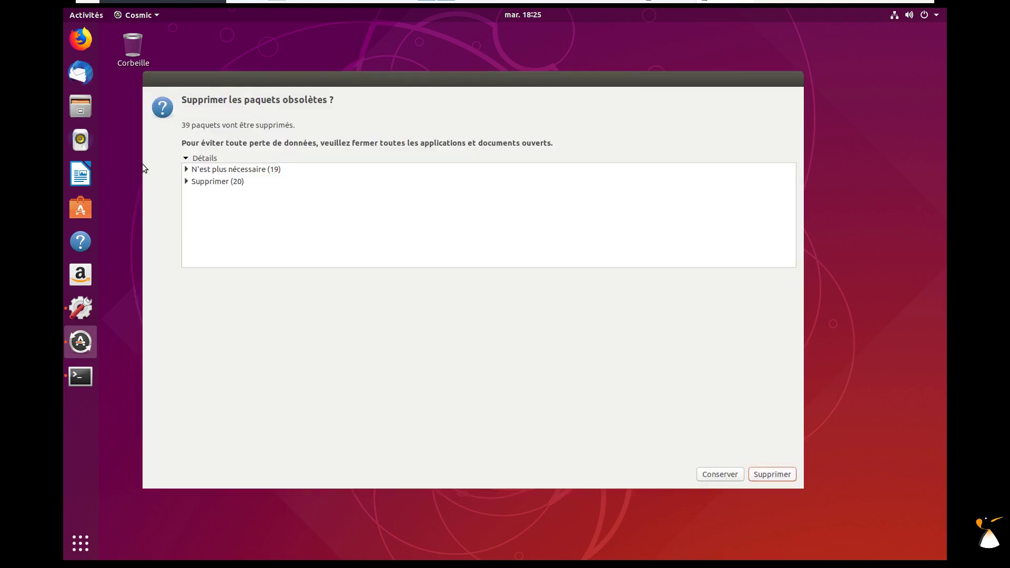
# Review both lists of obsolete packages and remove them, and restart the system to finish the upgrade.
pyautogui.click(187, 168)
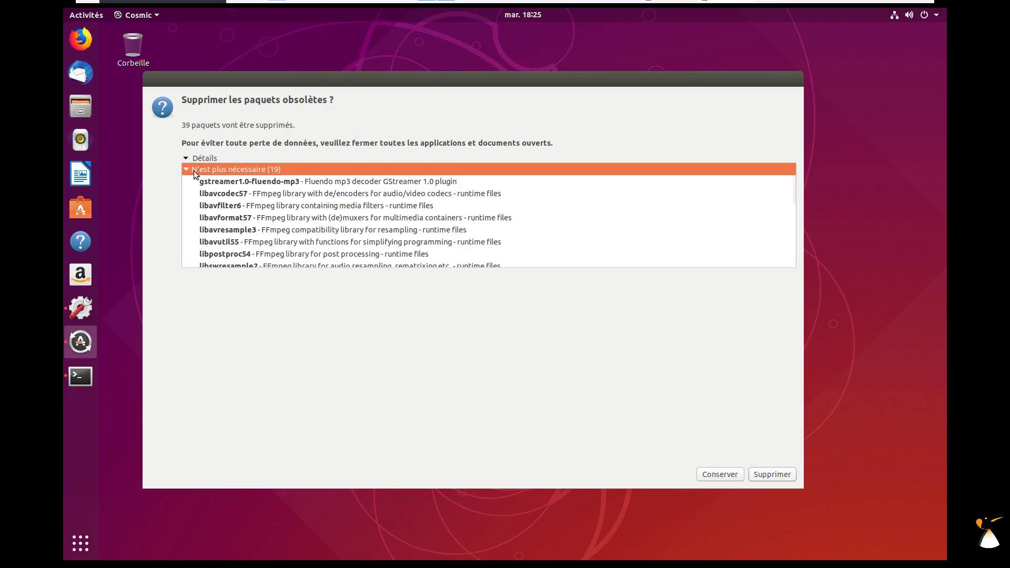
pyautogui.moveTo(794, 193); pyautogui.dragTo(697, 253)
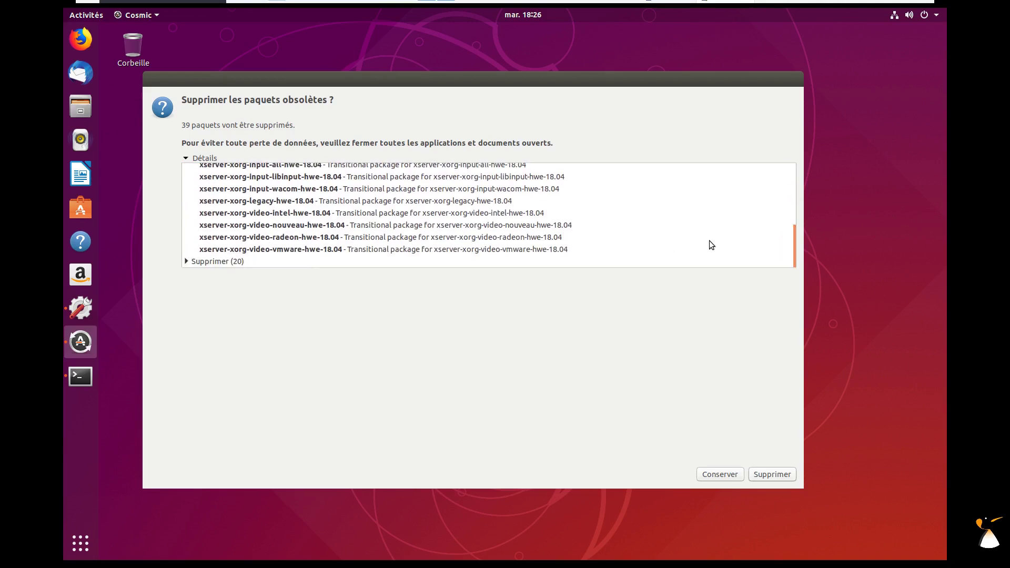
pyautogui.moveTo(791, 245)
pyautogui.mouseDown()
pyautogui.moveTo(788, 173)
pyautogui.moveTo(777, 248)
pyautogui.mouseUp()
pyautogui.click(186, 261)
pyautogui.moveTo(792, 203); pyautogui.dragTo(783, 261)
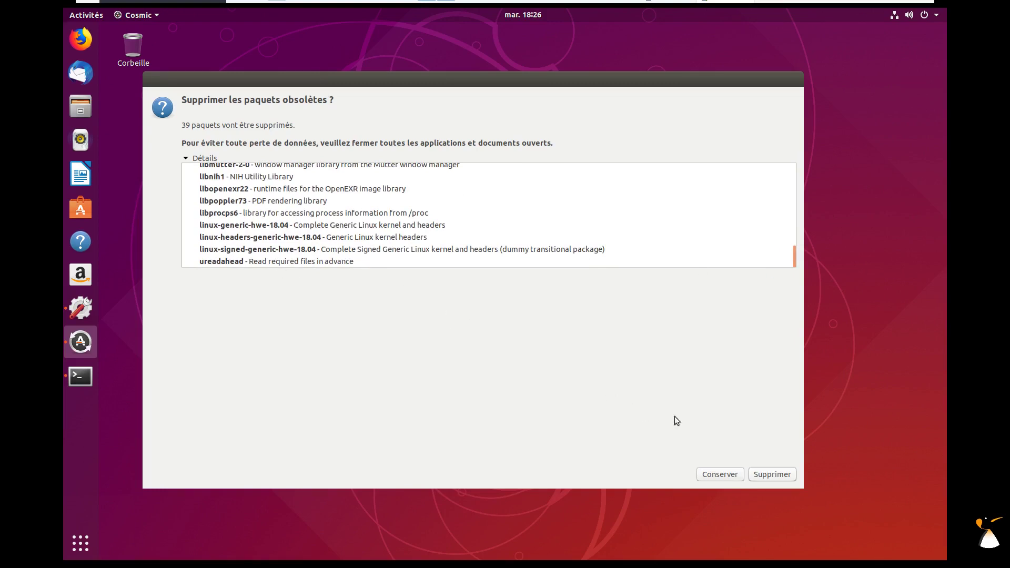
pyautogui.click(773, 474)
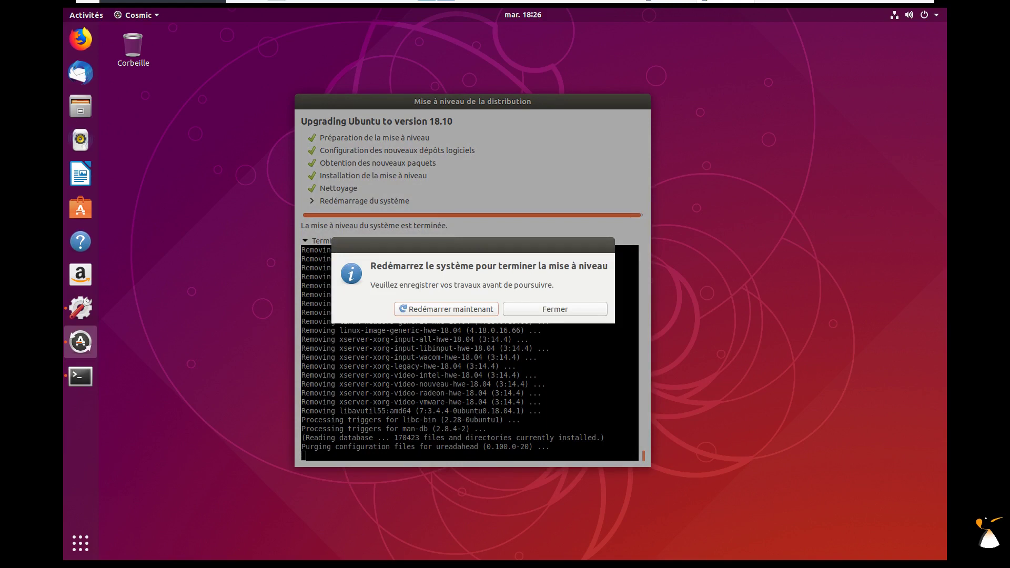
pyautogui.click(437, 311)
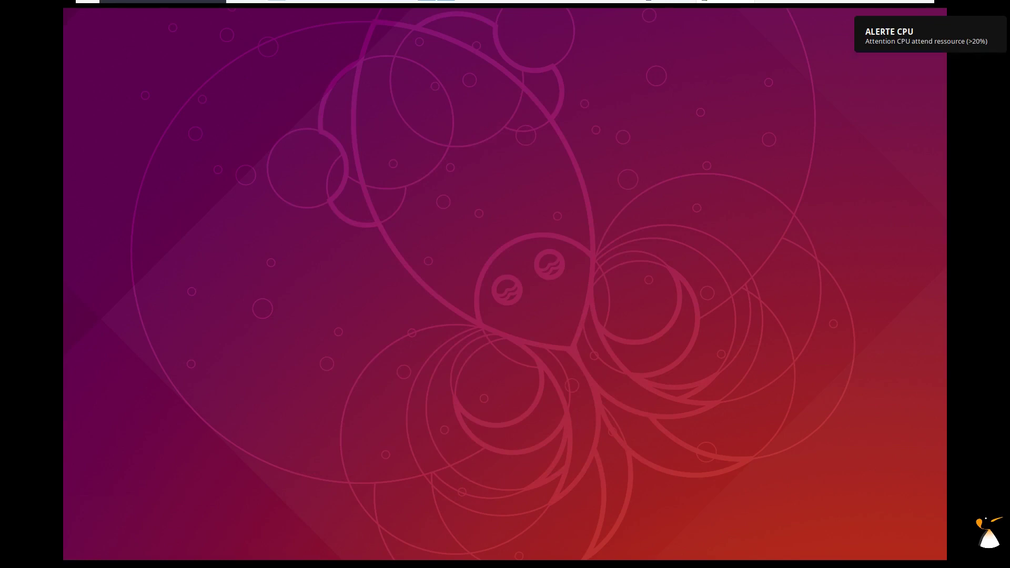